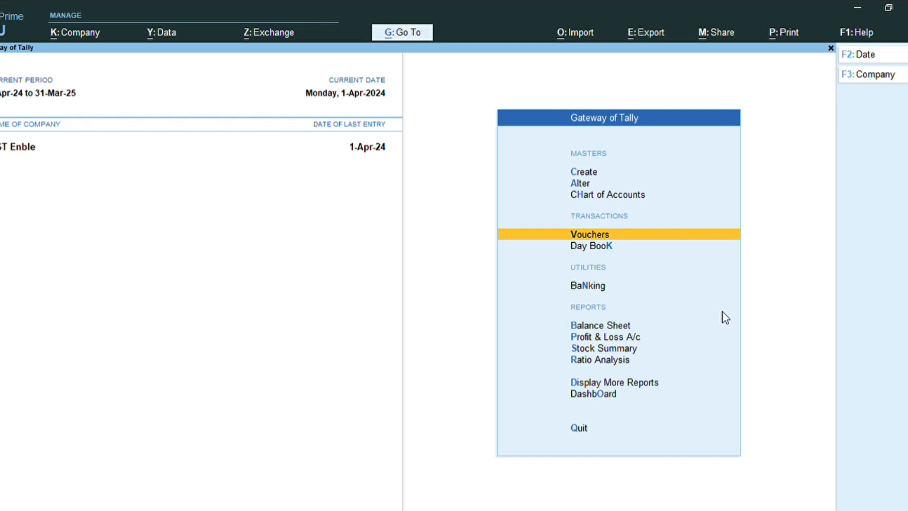
- Open a sales voucher and start a new party ledger named Bbb from it
key(Return)
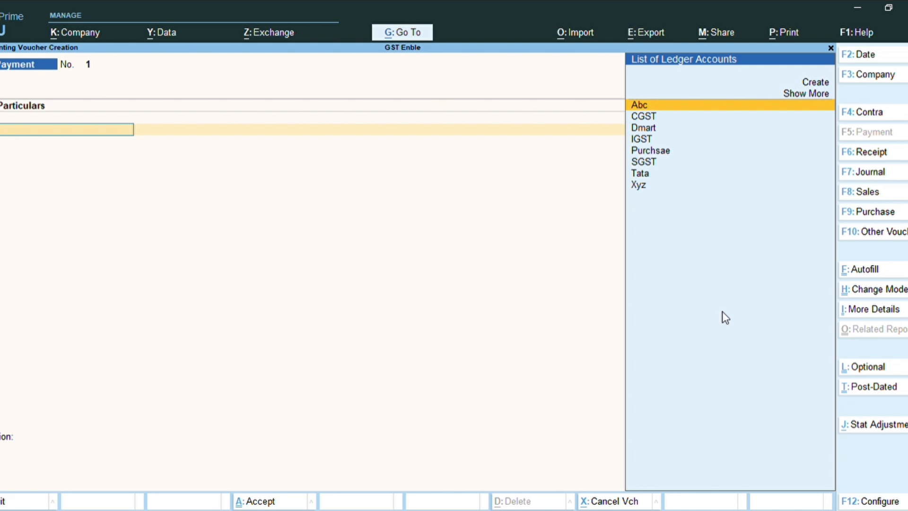
key(F8)
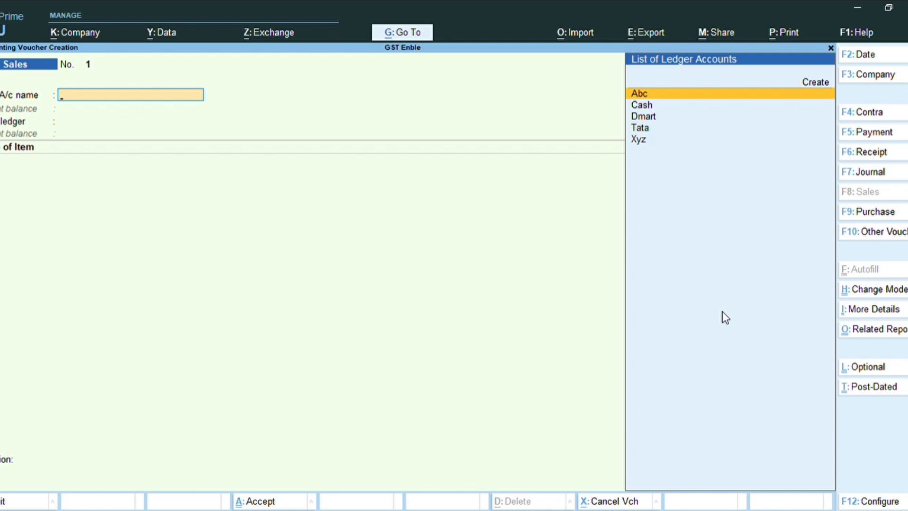
key(ctrl)
key(alt+c)
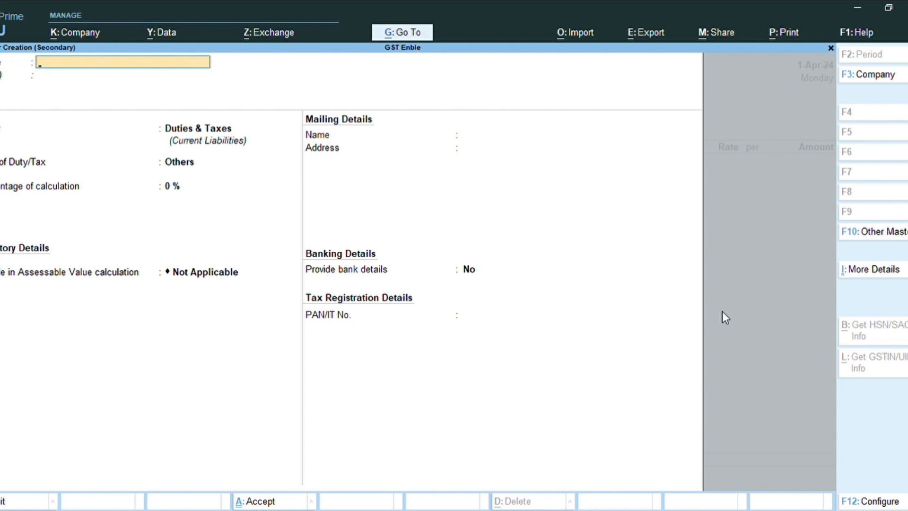
text(Bbbb)
key(BackSpace)
key(Return)
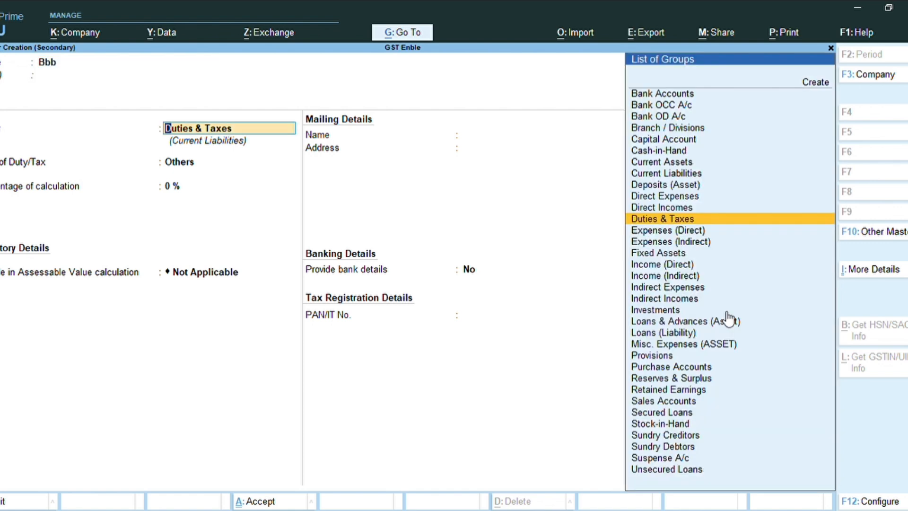
- Place the Bbb ledger under Sundry Debtors and set maintaining balances bill-by-bill to No
text(Su)
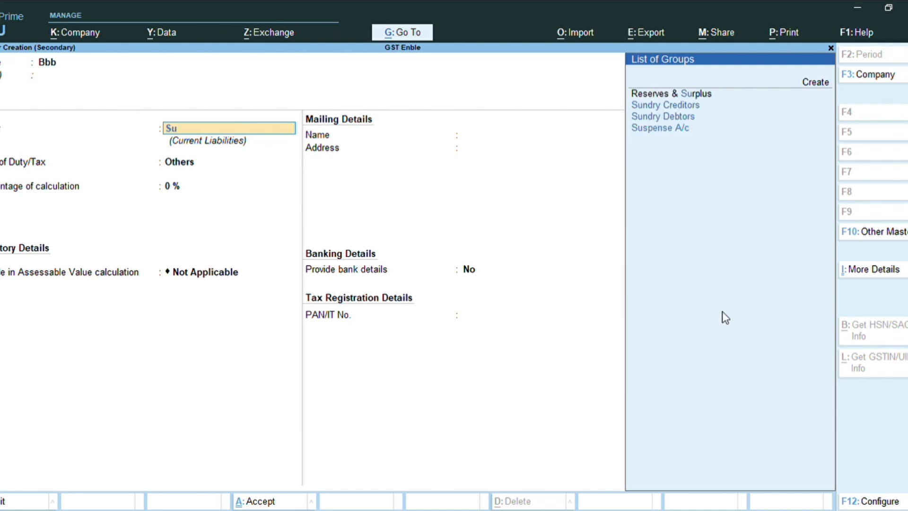
key(Down)
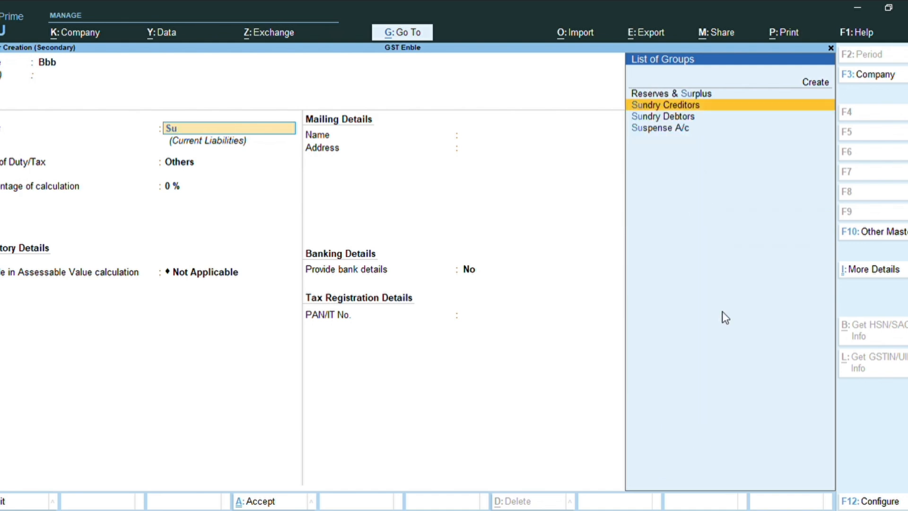
key(Down)
key(Return)
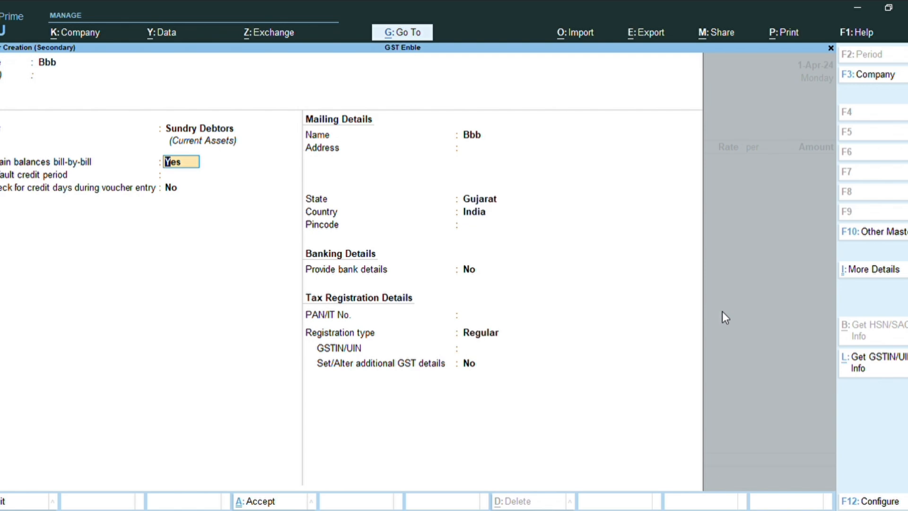
text(no)
key(Return)
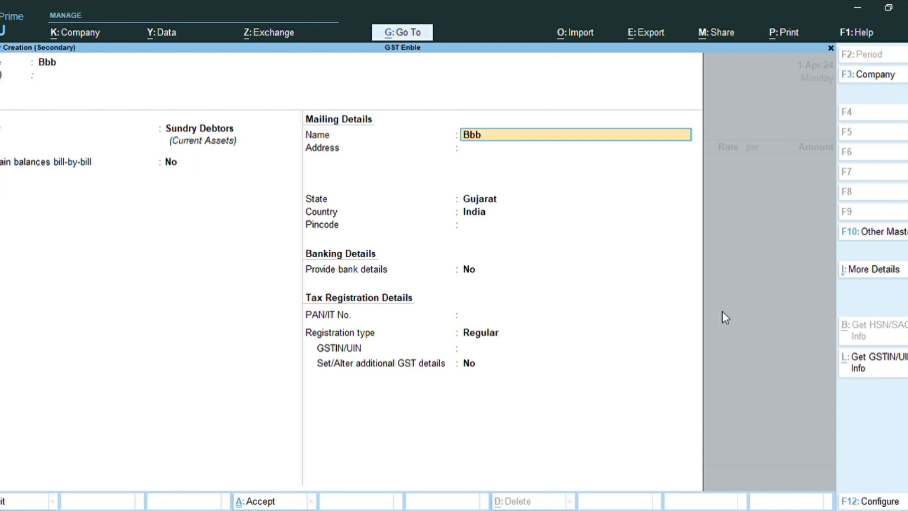
- Keep Gujarat as Bbb's state, leave address, pincode and PAN blank, provide no bank details, and keep the registration type Regular
key(Return)
key(Return)
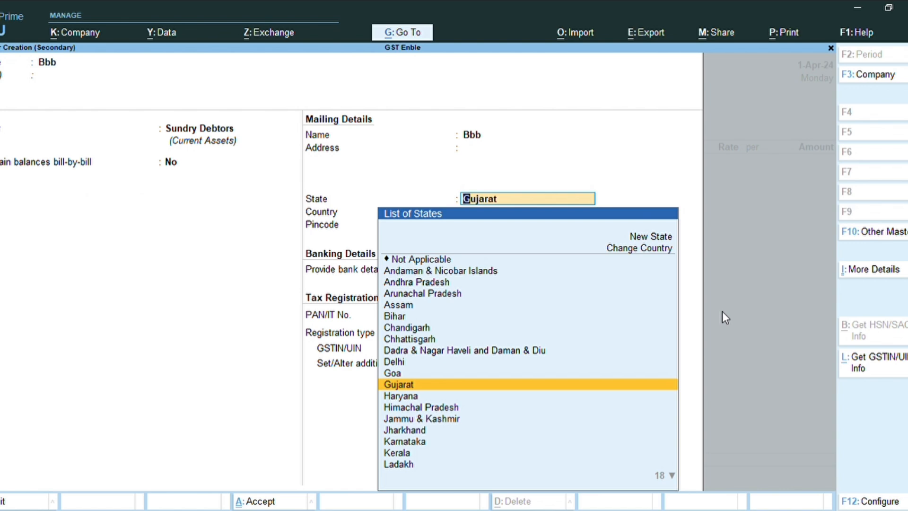
key(Return)
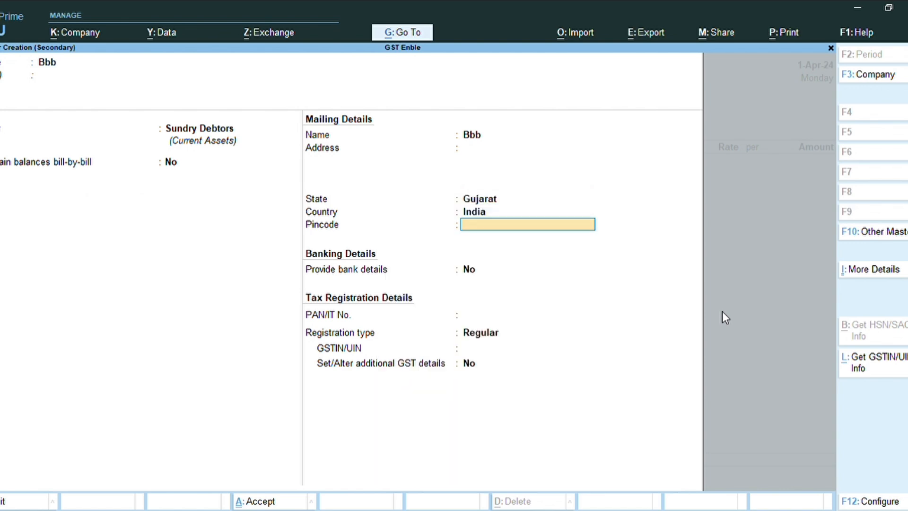
key(Return)
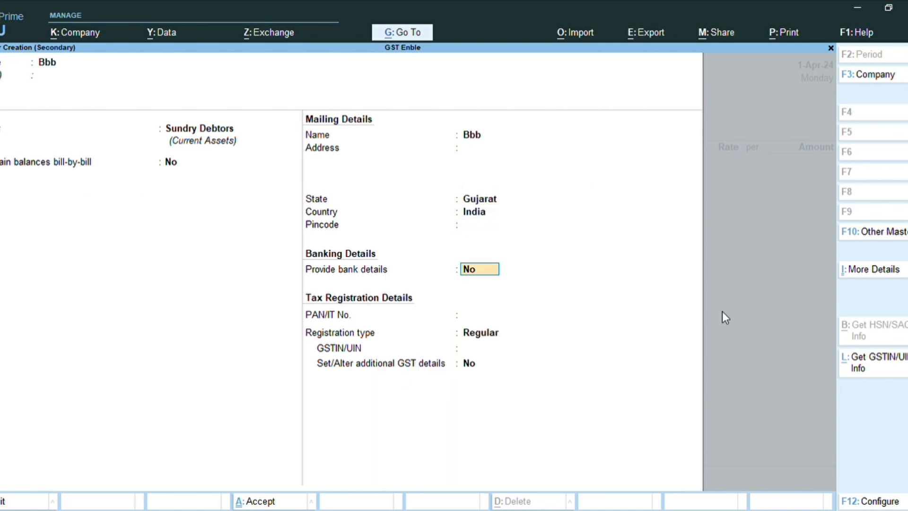
key(Return)
key(Return)
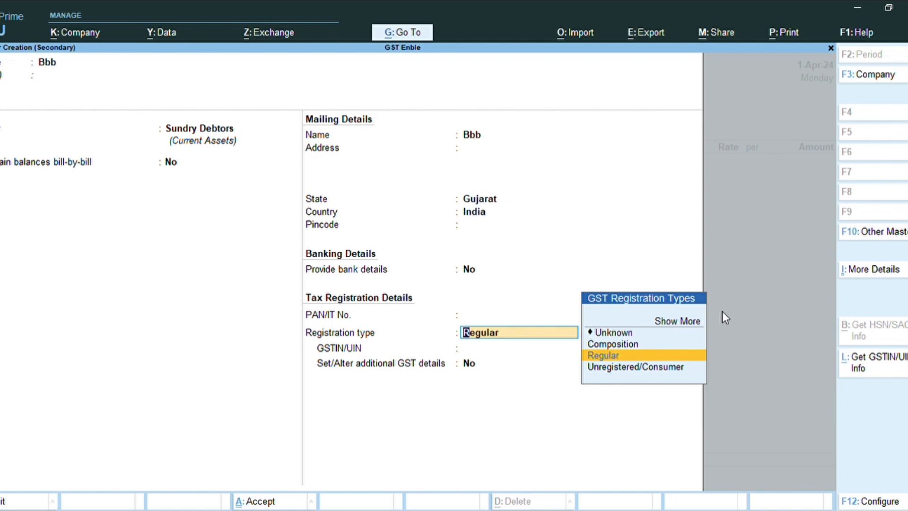
key(Return)
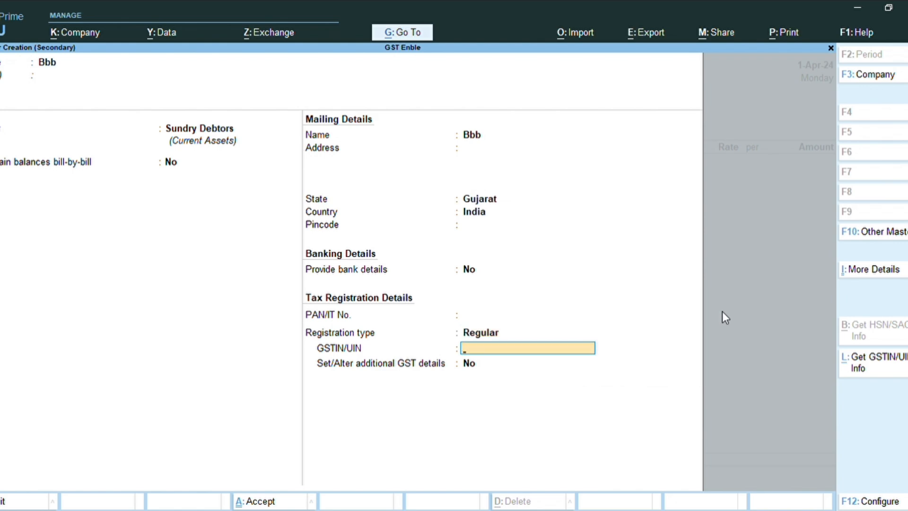
- Save the Bbb ledger without a GSTIN or additional GST details, and accept the voucher's dispatch and party details unchanged
key(Return)
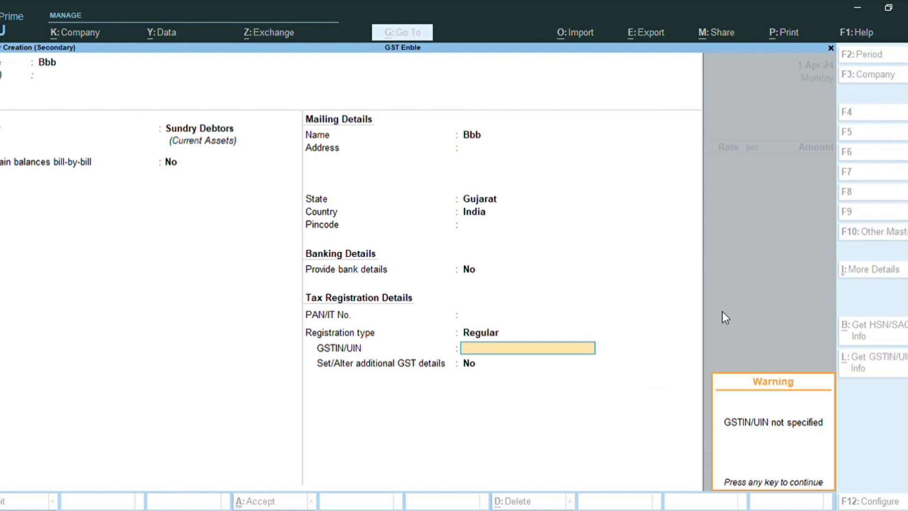
key(Return)
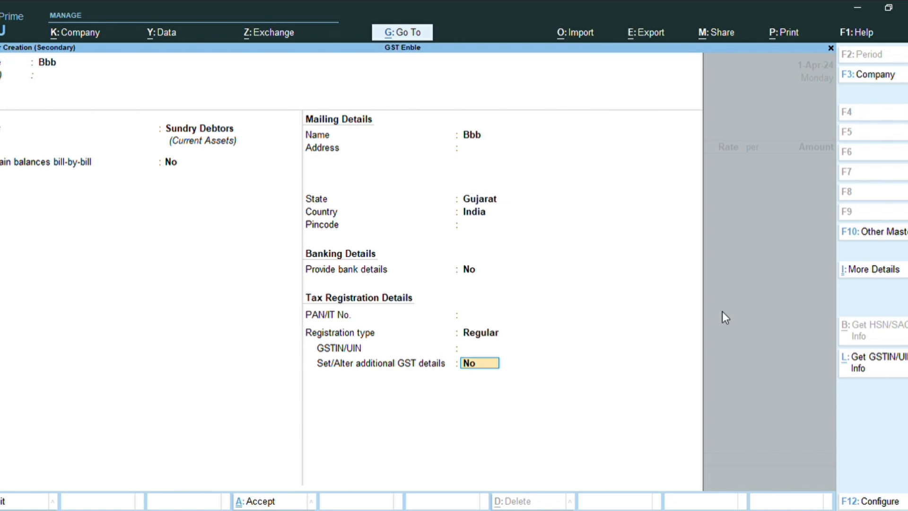
key(Return)
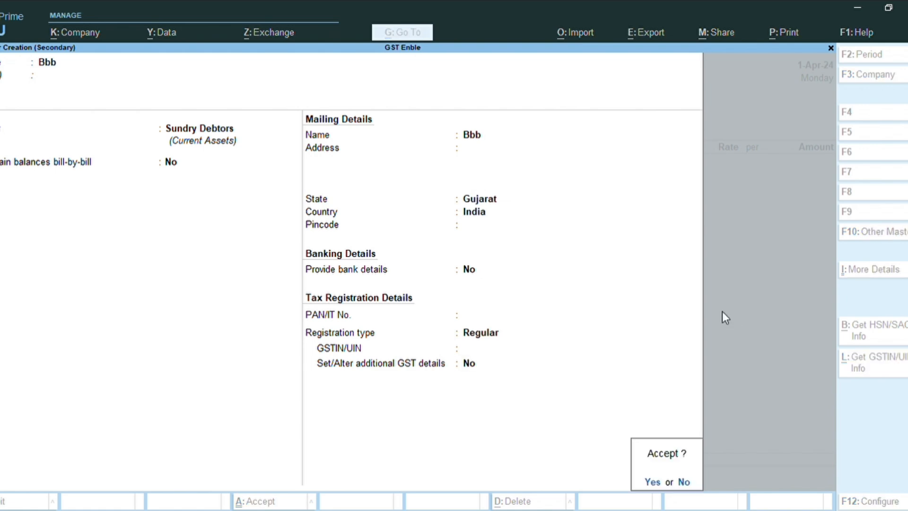
key(Return)
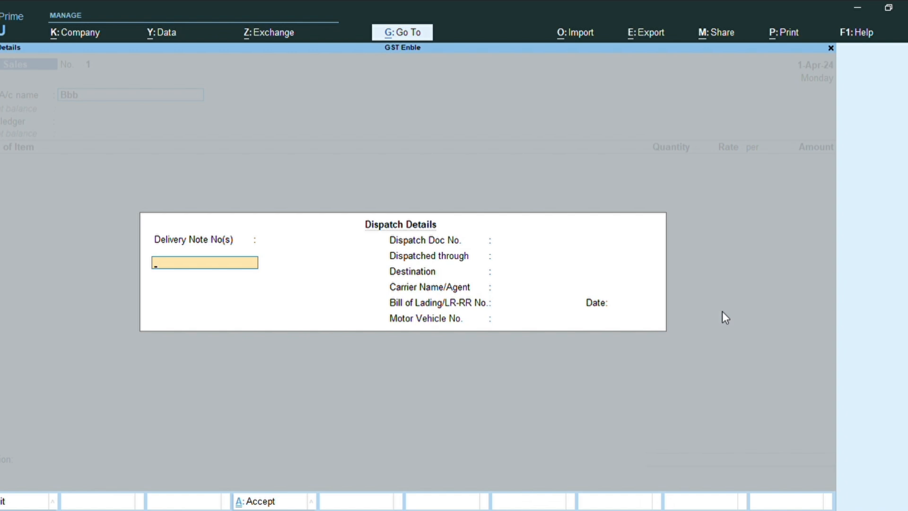
key(ctrl+a)
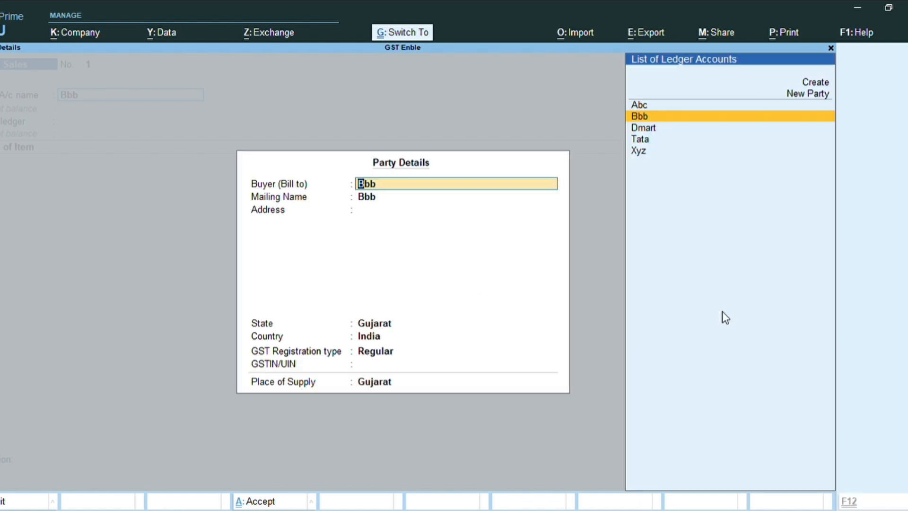
key(ctrl+a)
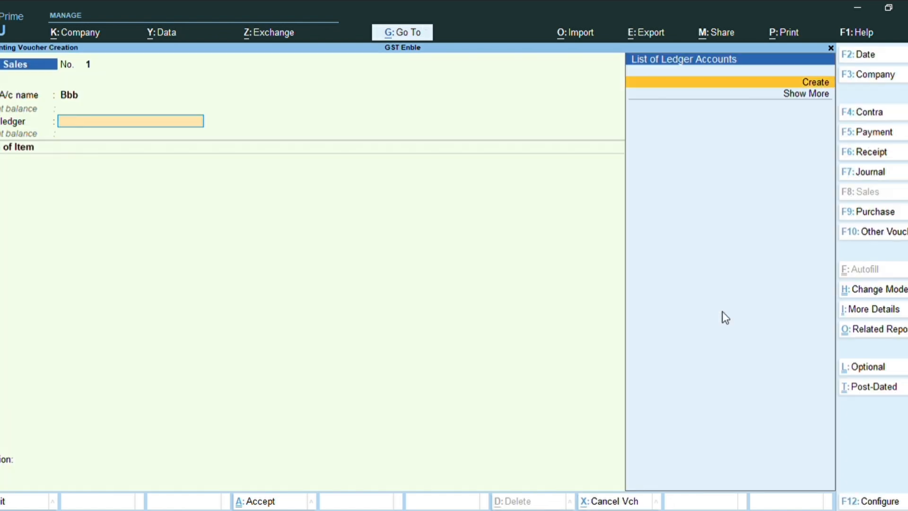
- Create and save a ledger named Sales under Sales Accounts for the voucher, keeping its type of ledger Not Applicable
key(alt)
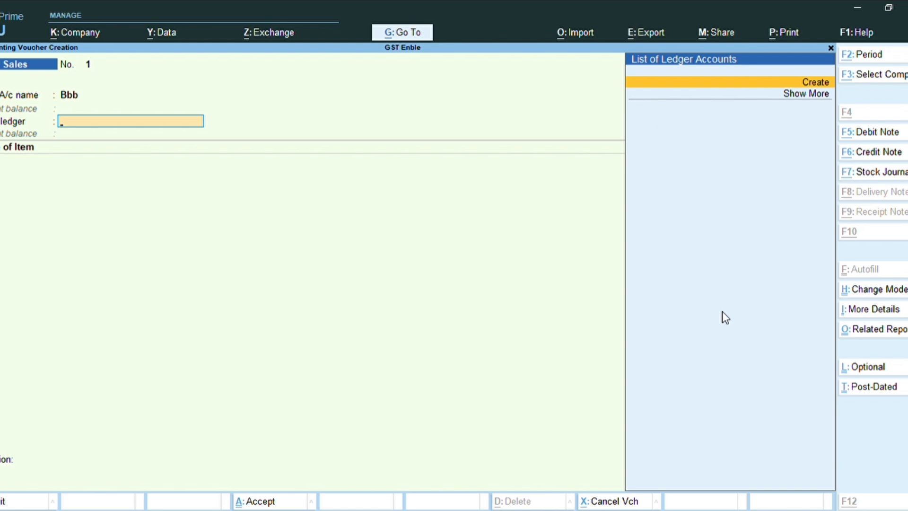
key(alt+c)
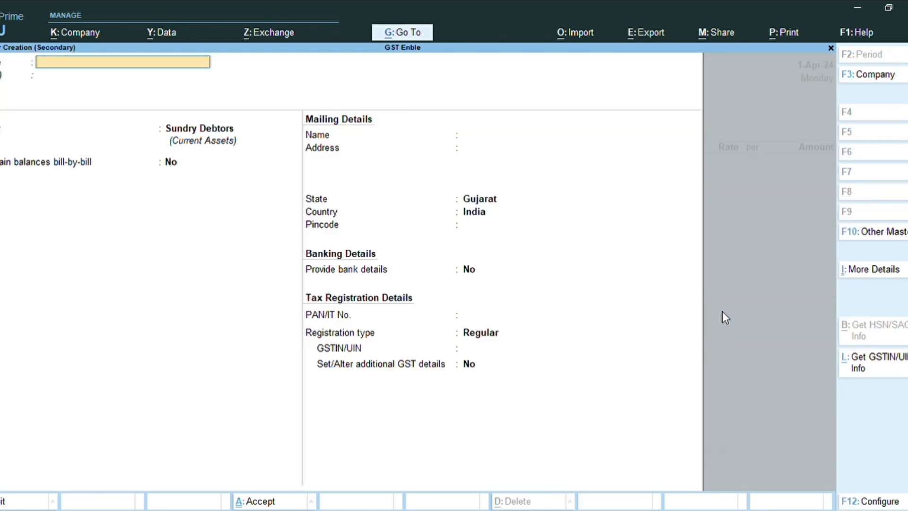
text(Sales)
key(Return)
key(Return)
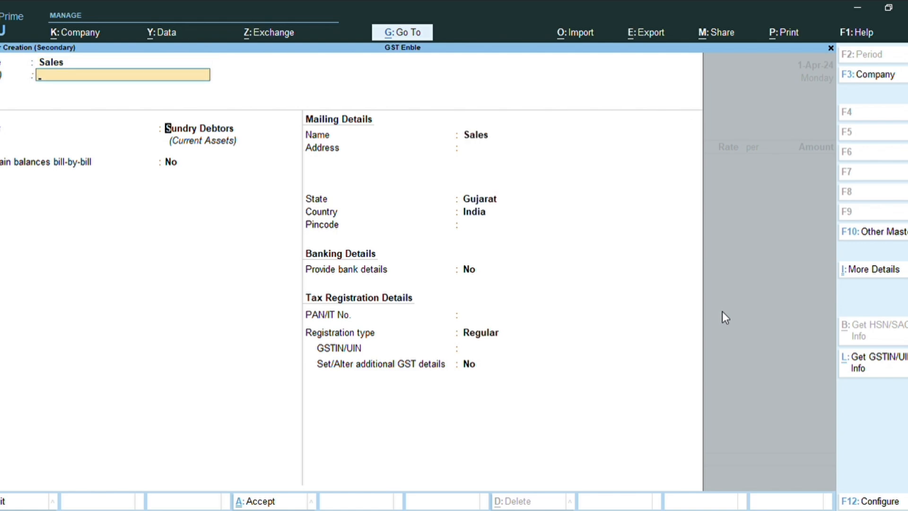
text(Sa)
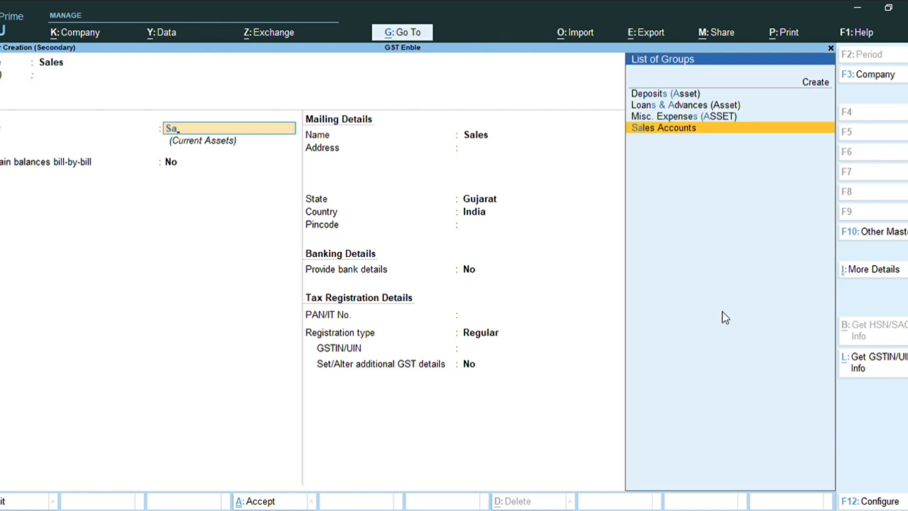
key(Return)
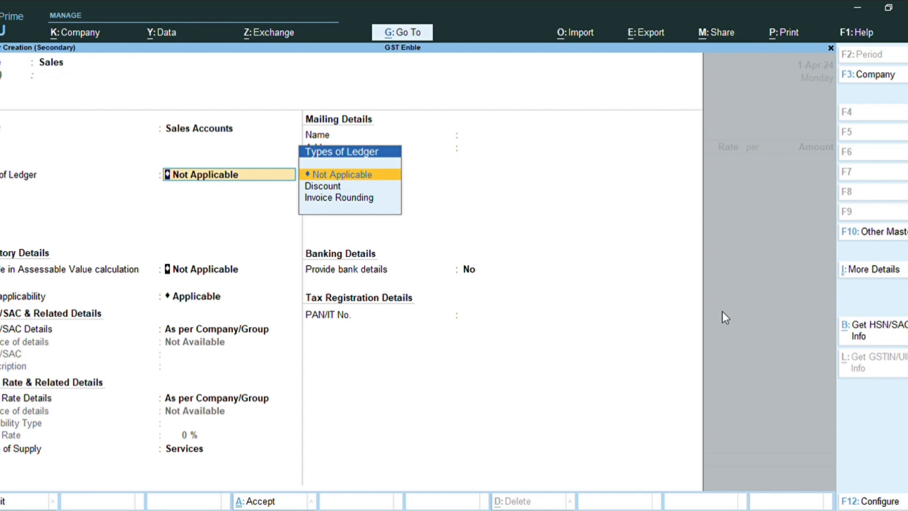
key(Return)
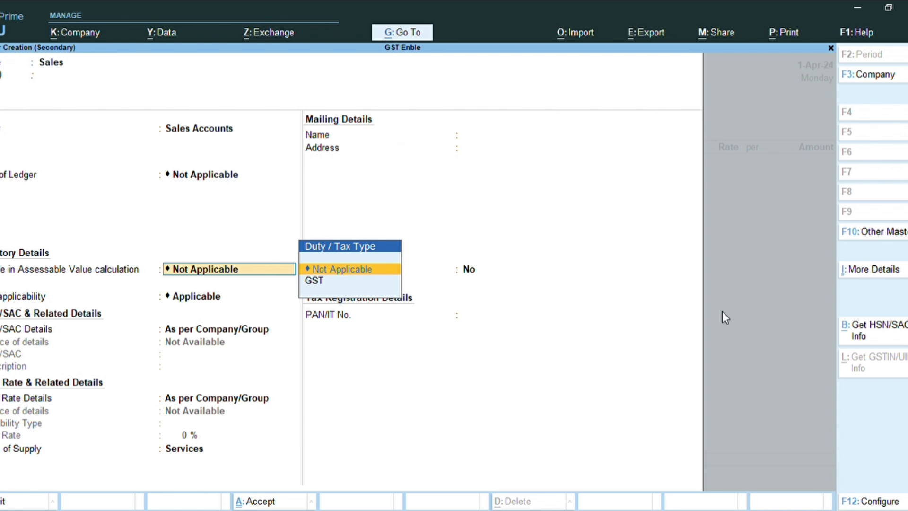
key(ctrl)
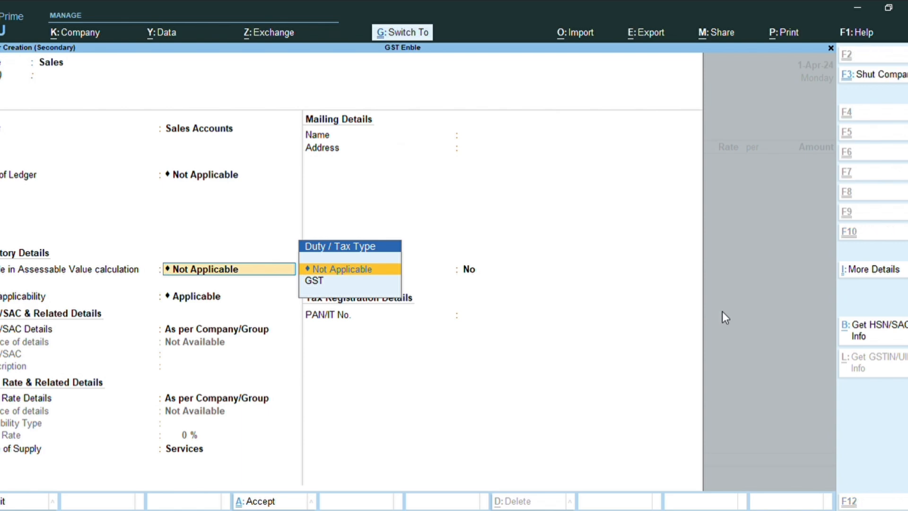
key(ctrl+a)
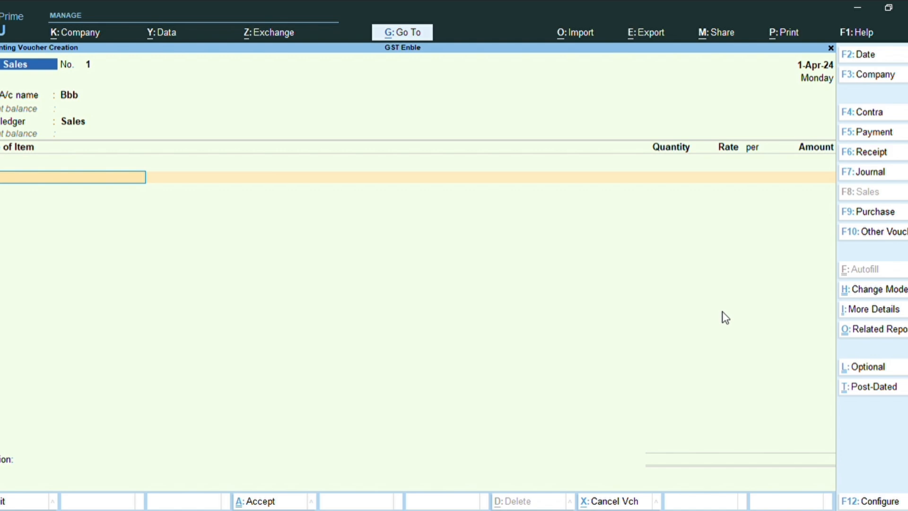
- Add the stock item Keybord to the sales voucher with a quantity of 10 pcs at a rate of 300 per pcs
key(Return)
key(BackSpace)
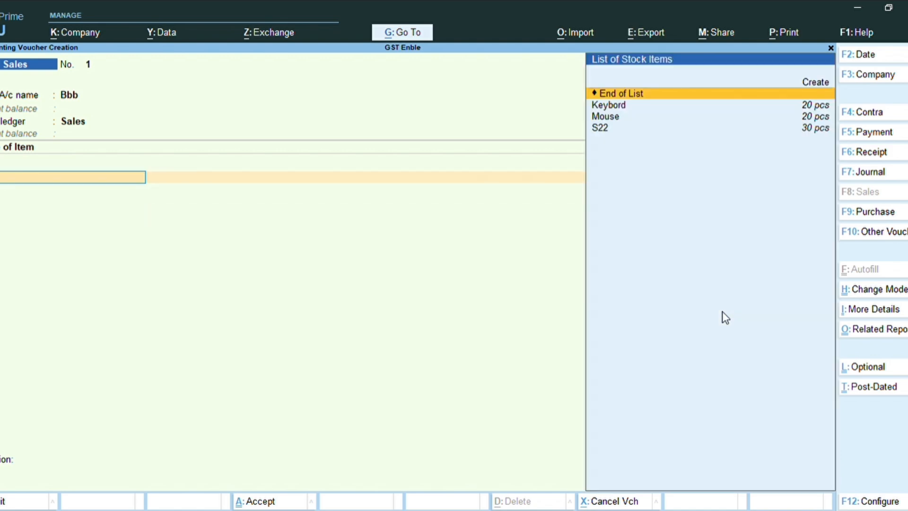
key(Down)
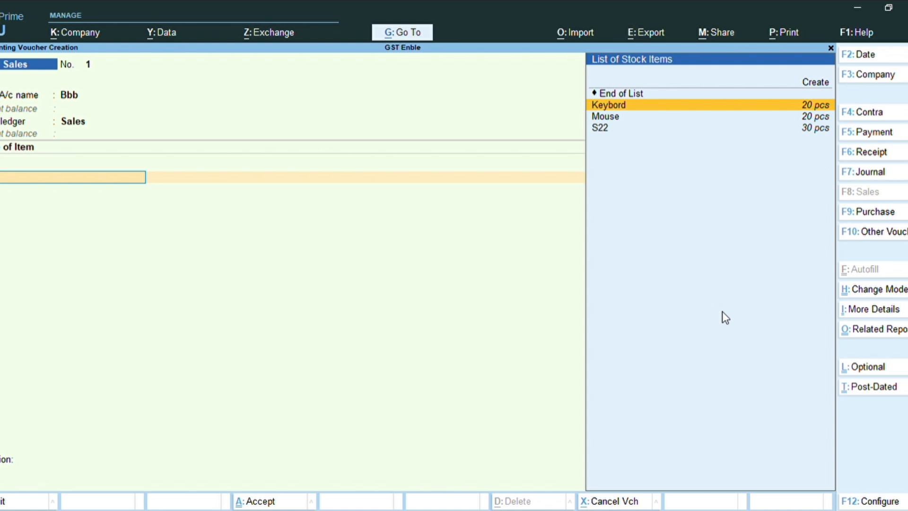
key(Return)
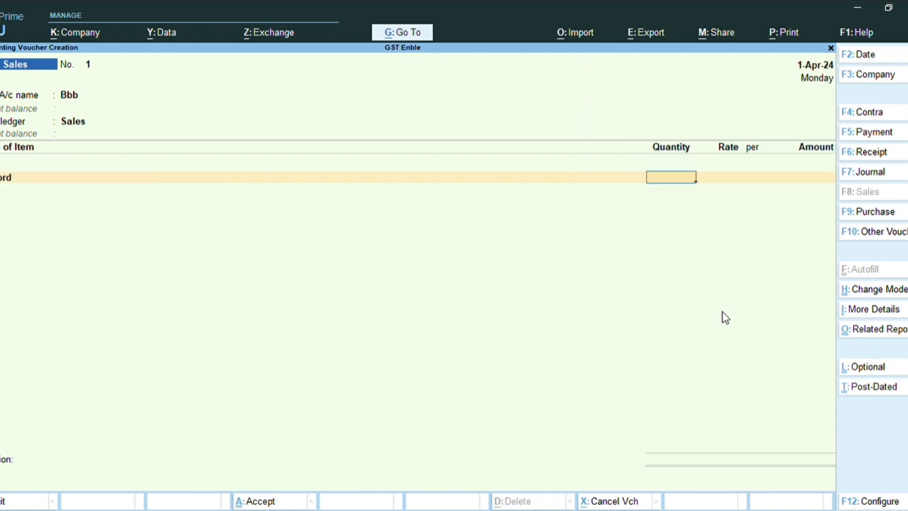
text(10)
key(Return)
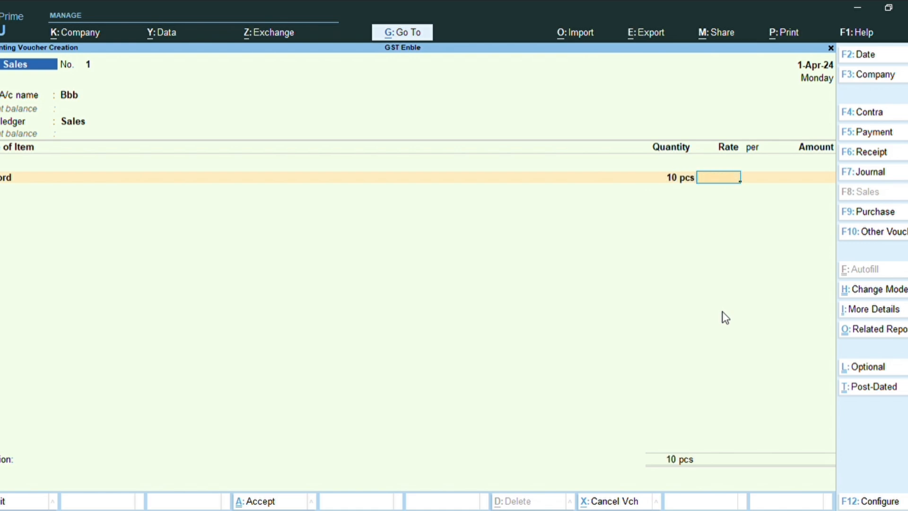
text(300)
key(Return)
key(Return)
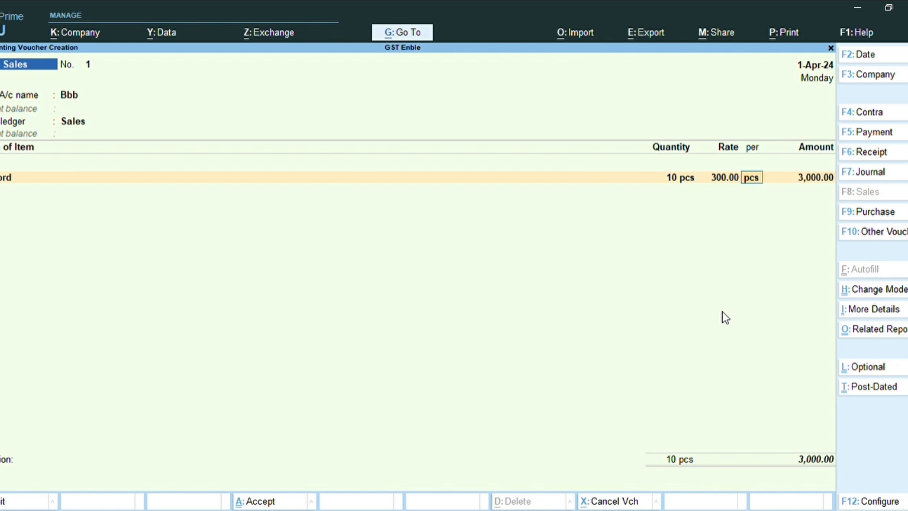
key(Return)
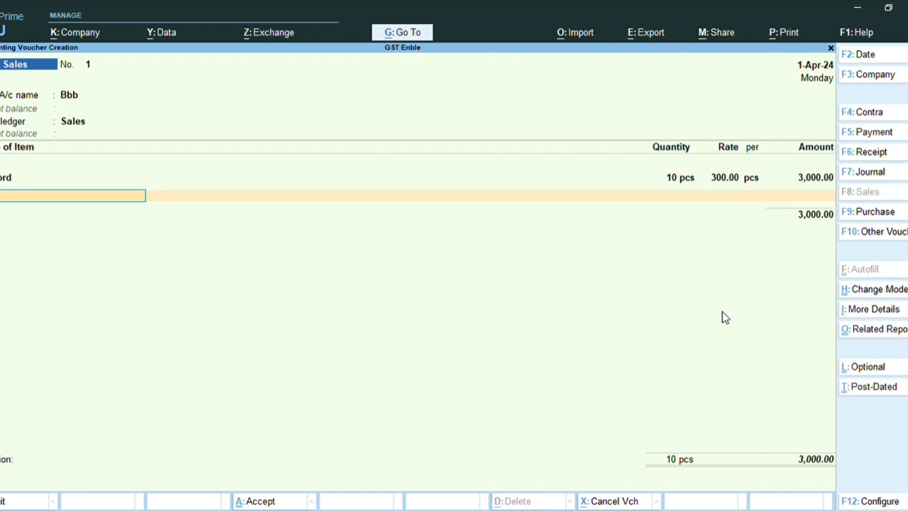
key(Return)
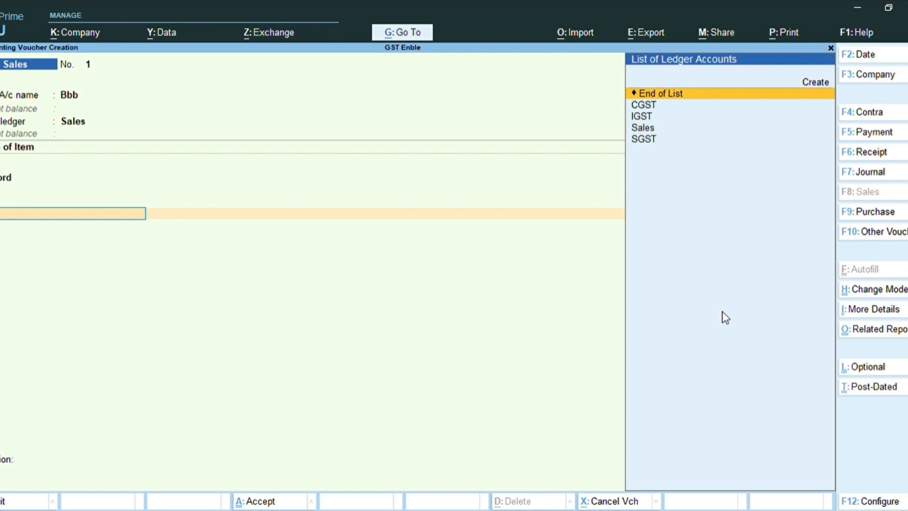
key(Up)
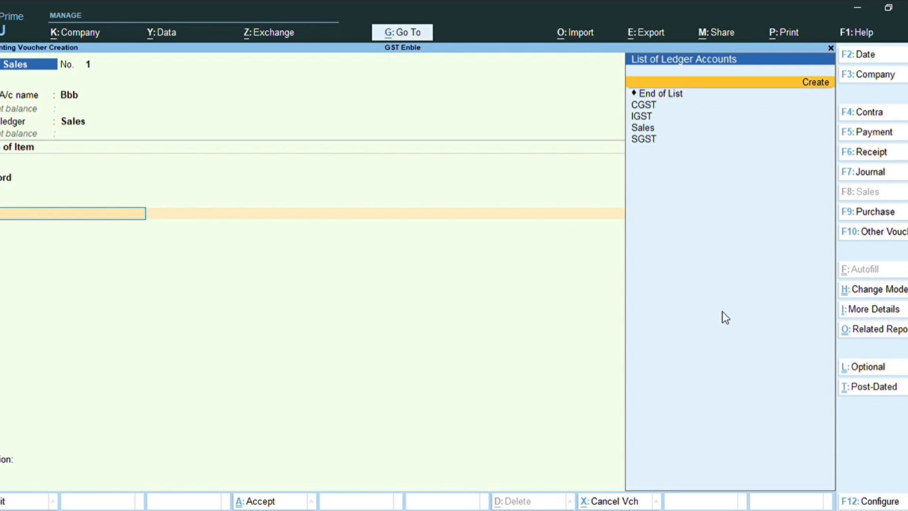
key(BackSpace)
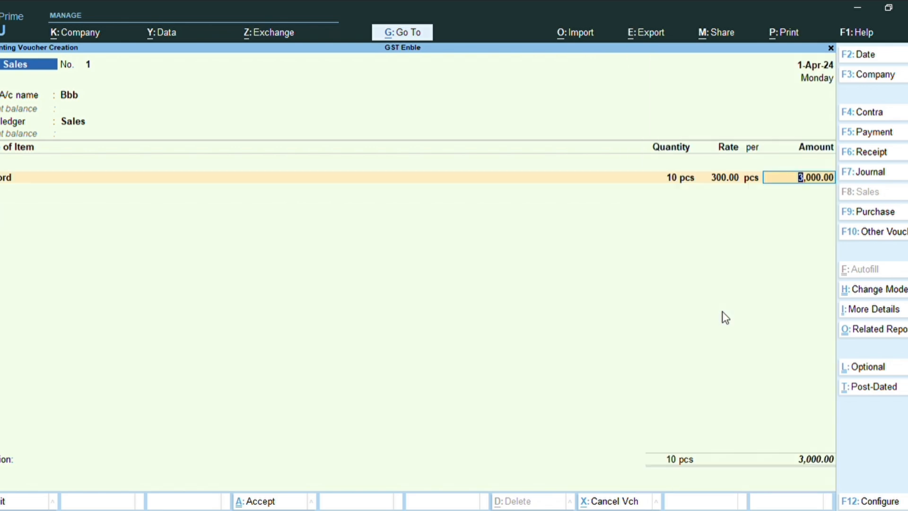
- Add the stock item Mouse to the sales voucher with a quantity of 10 pcs at a rate of 200 per pcs
key(Return)
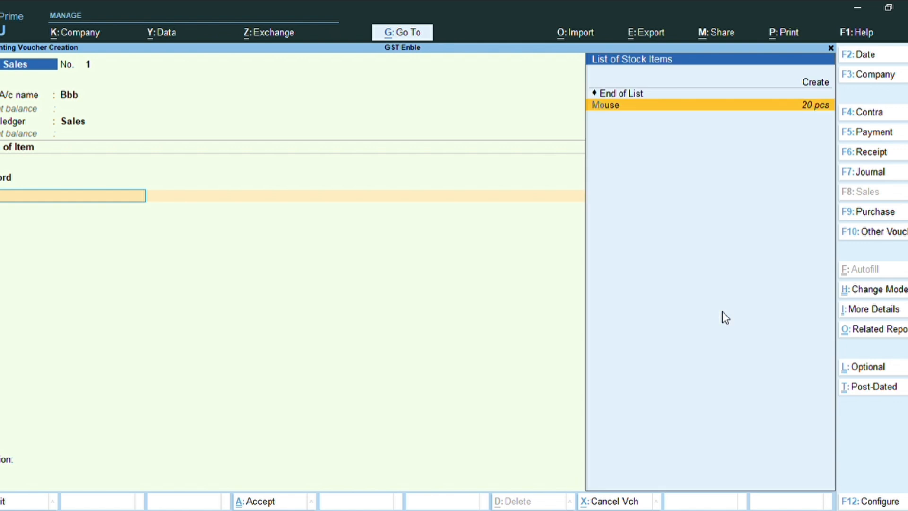
key(Return)
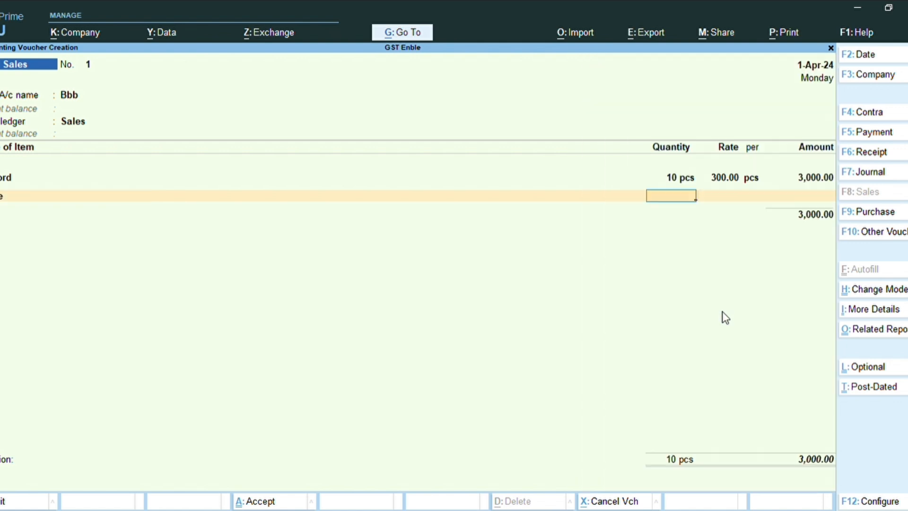
text(10)
key(Return)
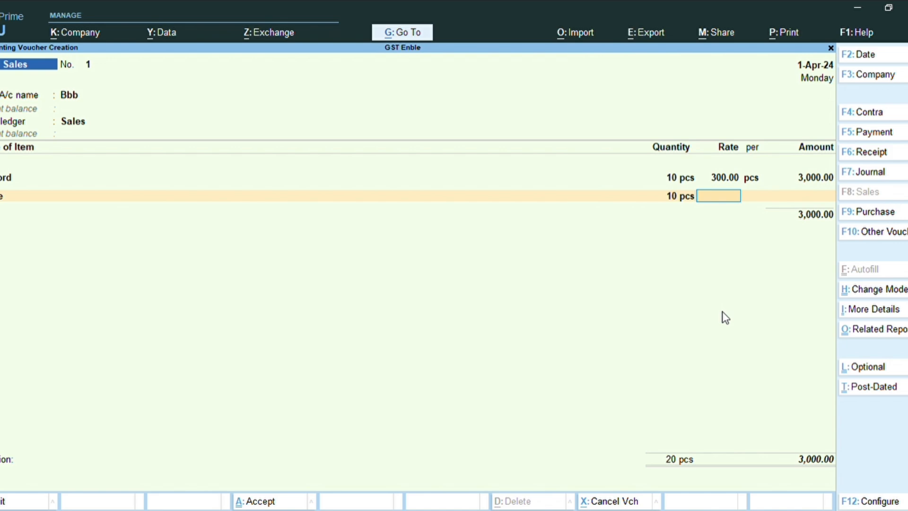
text(200)
key(Return)
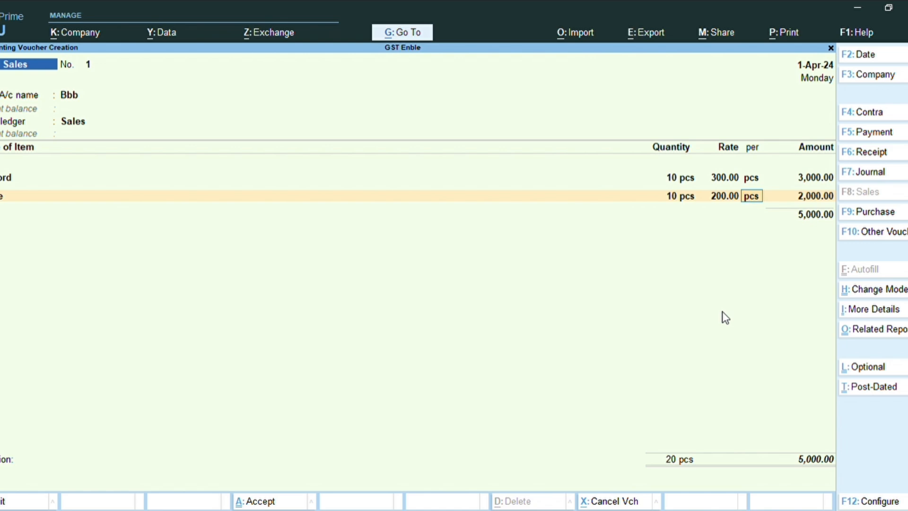
key(Return)
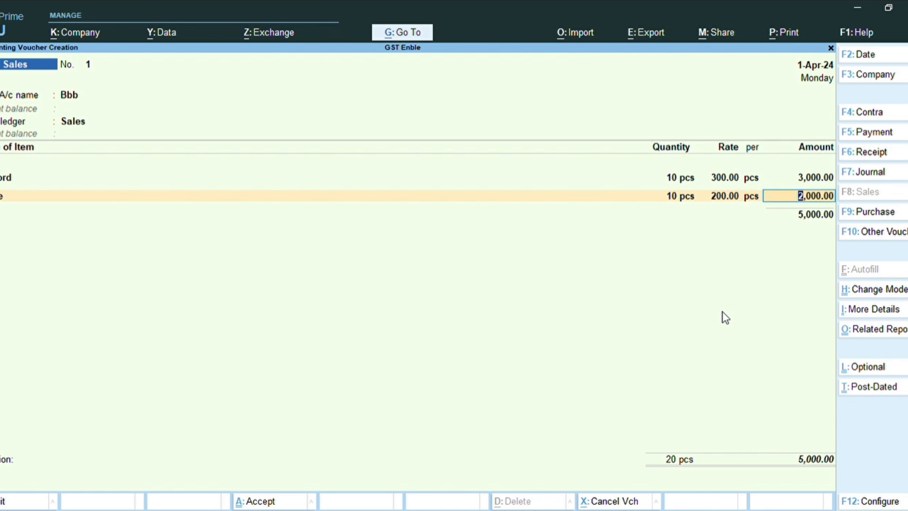
key(Return)
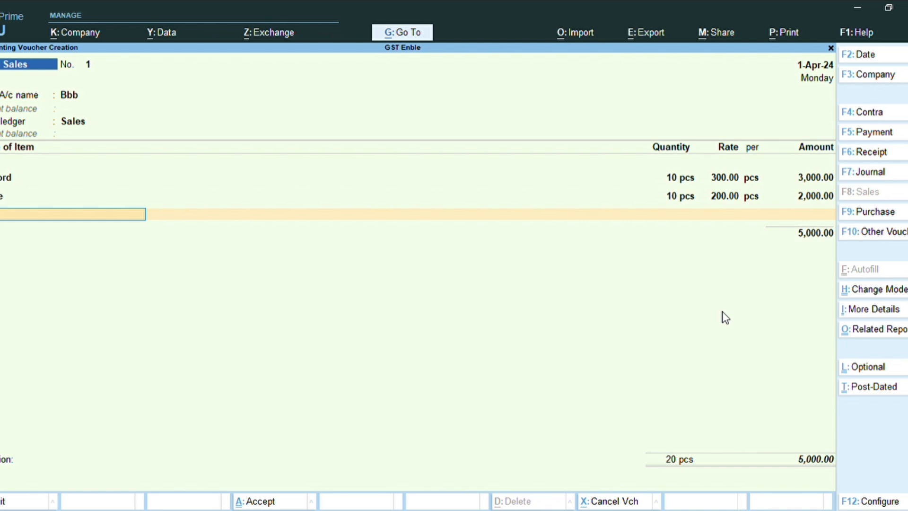
- End the stock item entries and add the CGST ledger below them with its automatically calculated amount
key(Return)
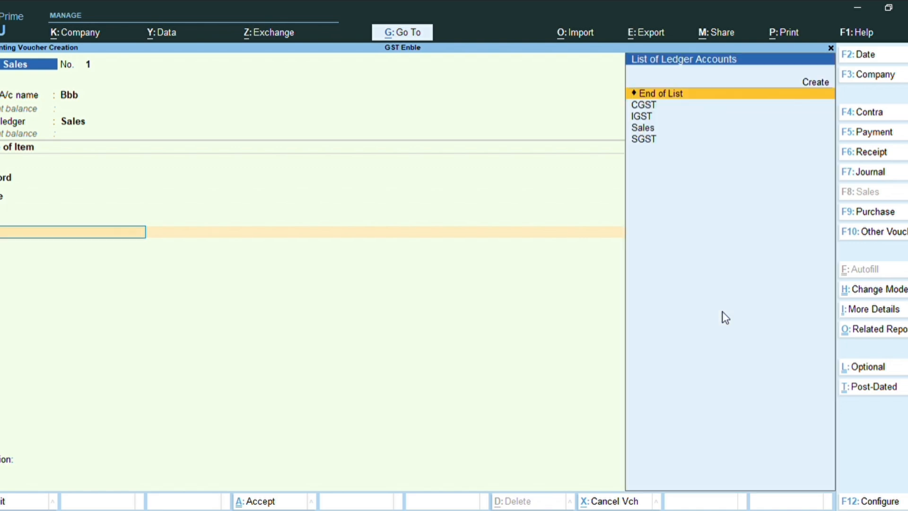
key(Down)
key(Down)
key(Down)
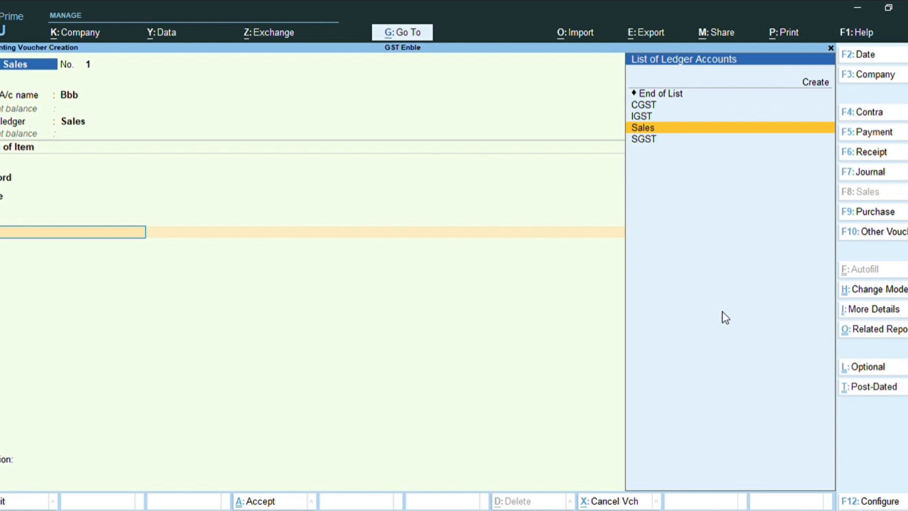
key(Down)
key(Up)
key(Up)
key(Up)
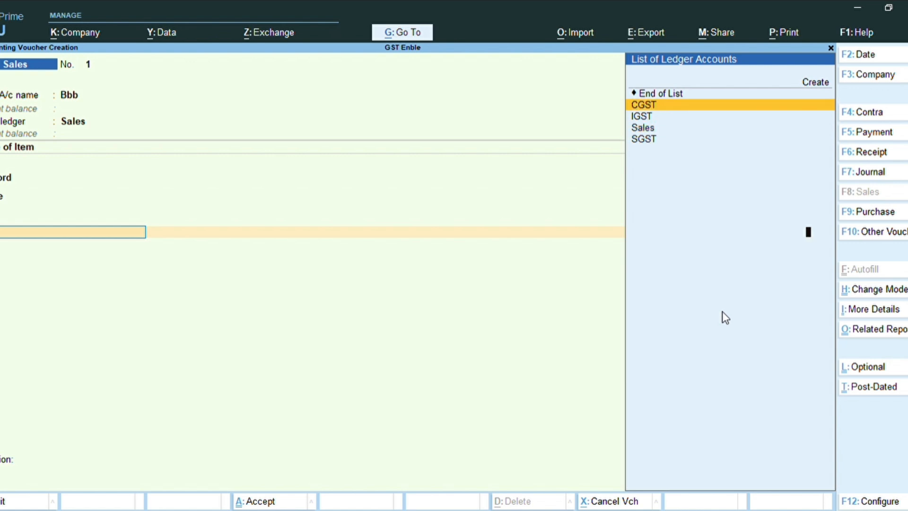
key(Return)
key(Return)
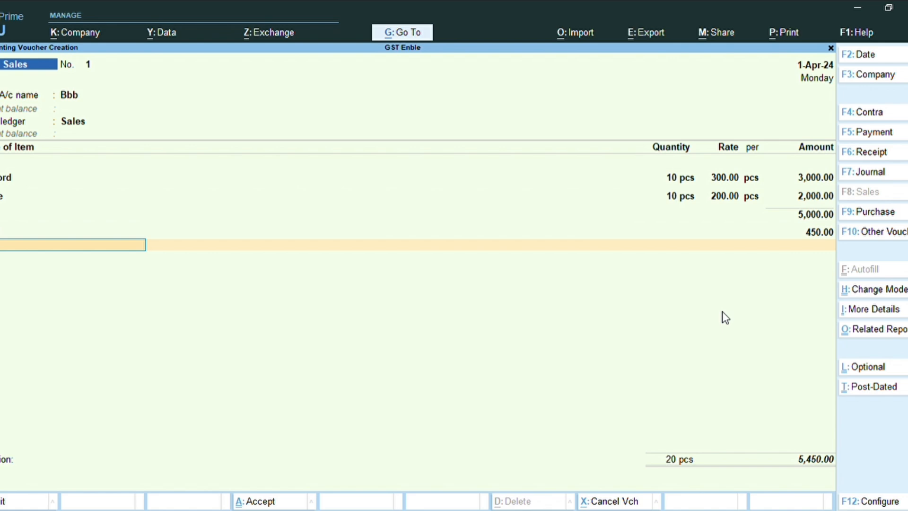
- Add the SGST ledger below CGST and accept its automatically calculated amount
text(s)
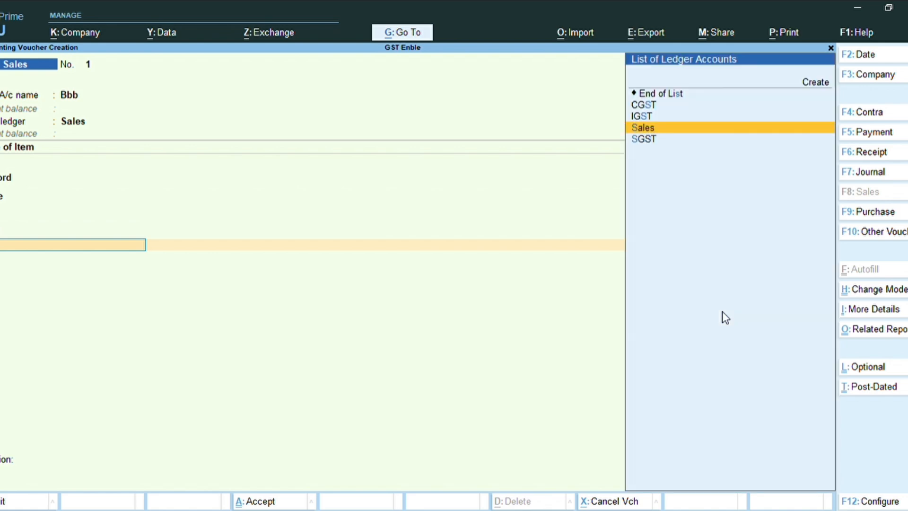
key(Down)
key(Return)
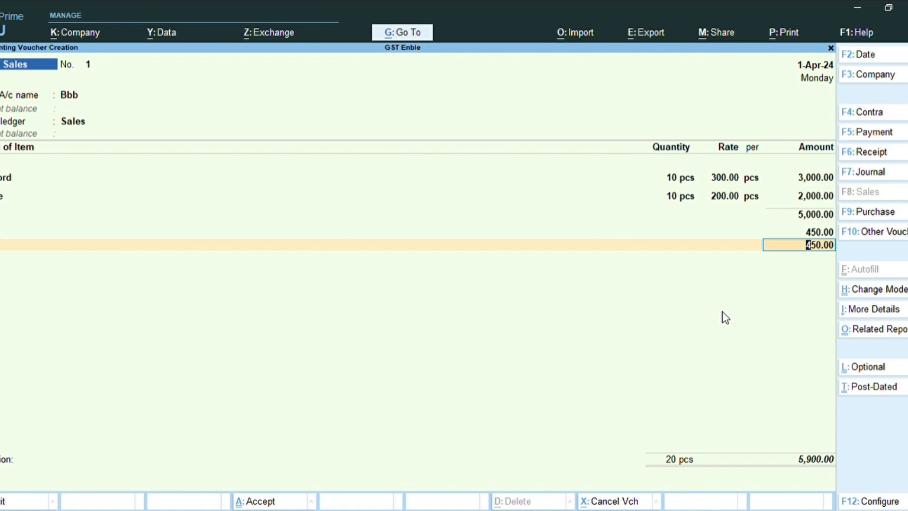
key(Return)
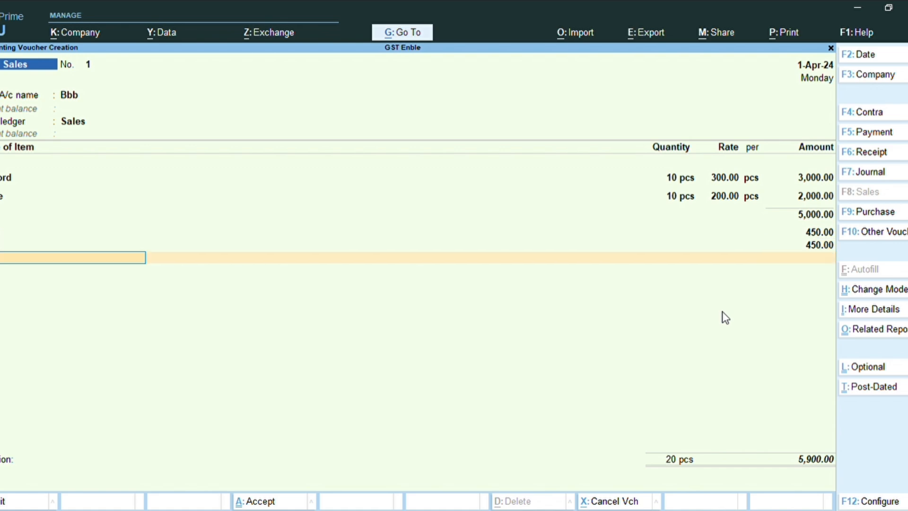
- End the voucher's tax ledger entries and leave the narration blank, ready for saving the voucher
key(Return)
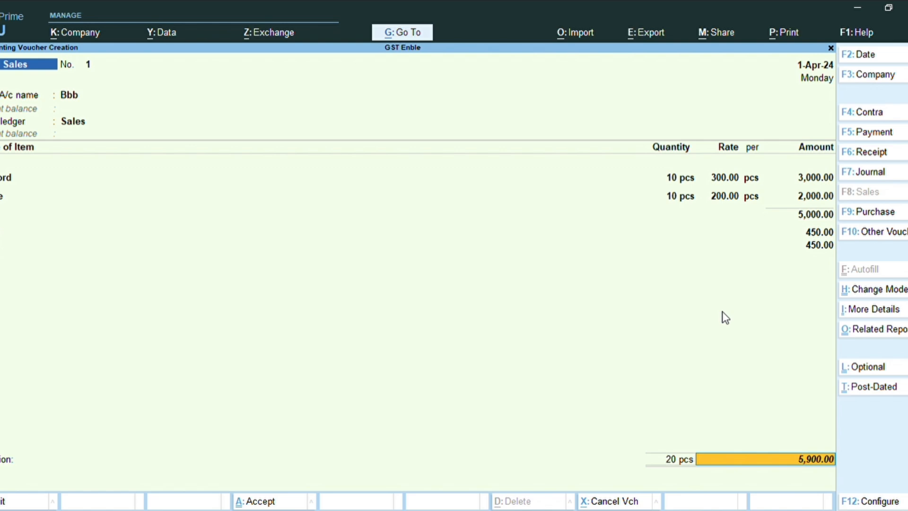
key(Return)
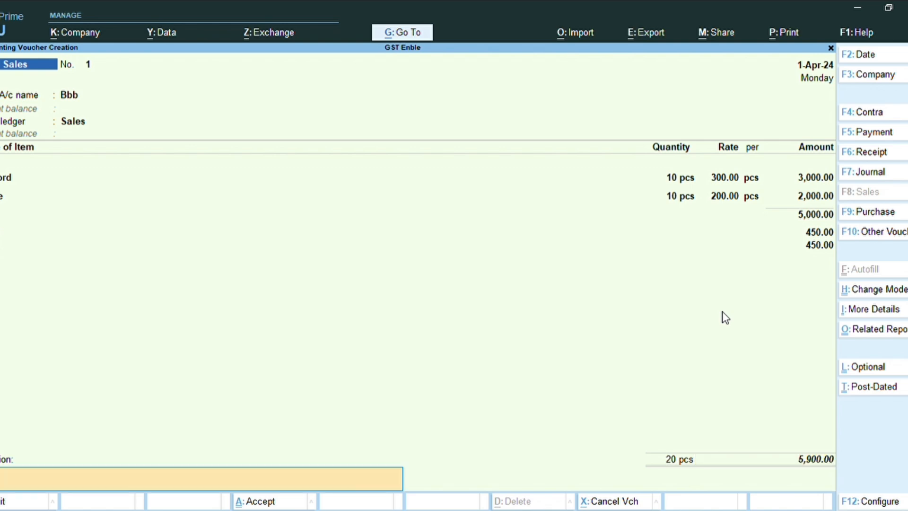
key(Return)
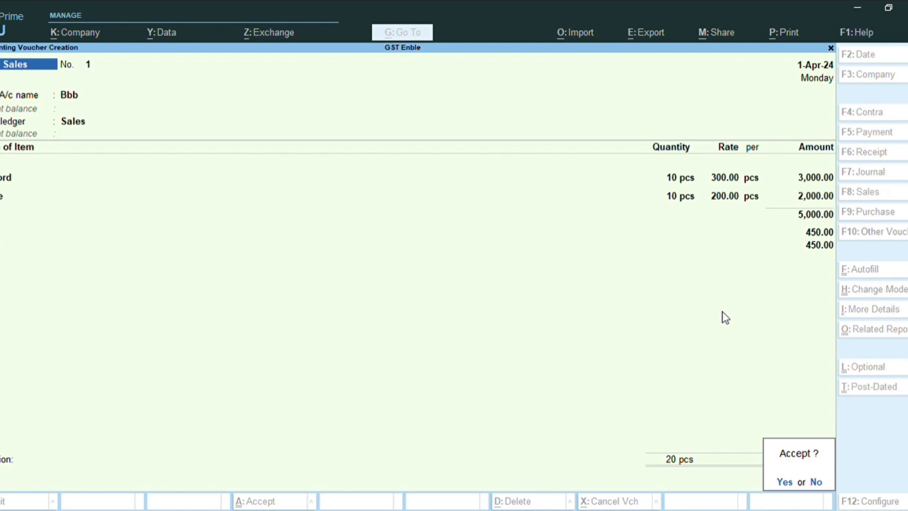